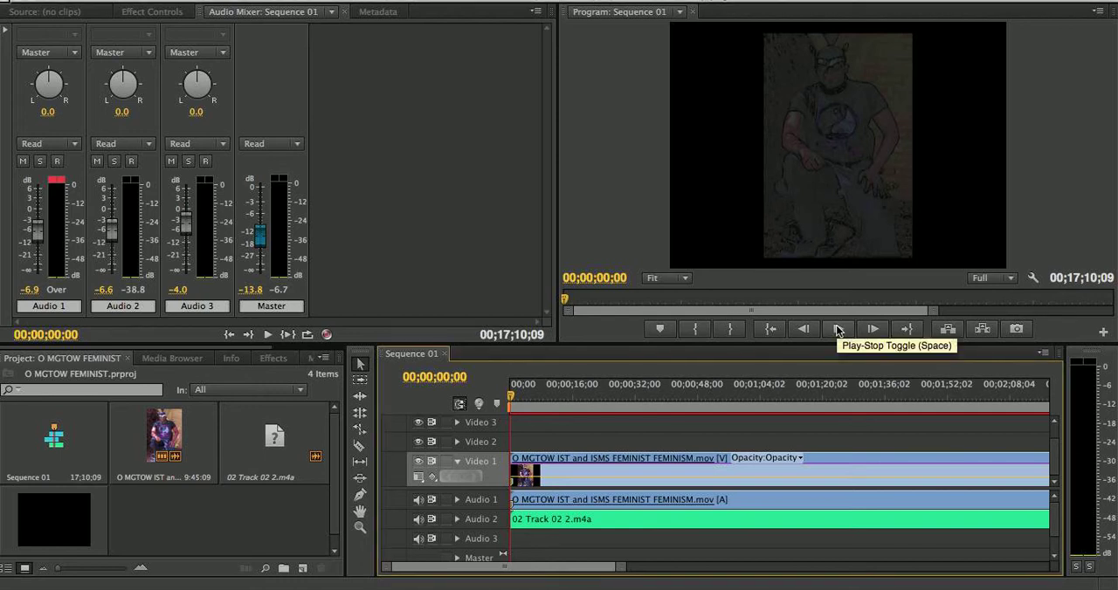
# Step: Start Sequence 01 playback and raise the Audio 2 and Audio 1 faders, Audio 1 to +2.9 dB
pyautogui.click(838, 330)
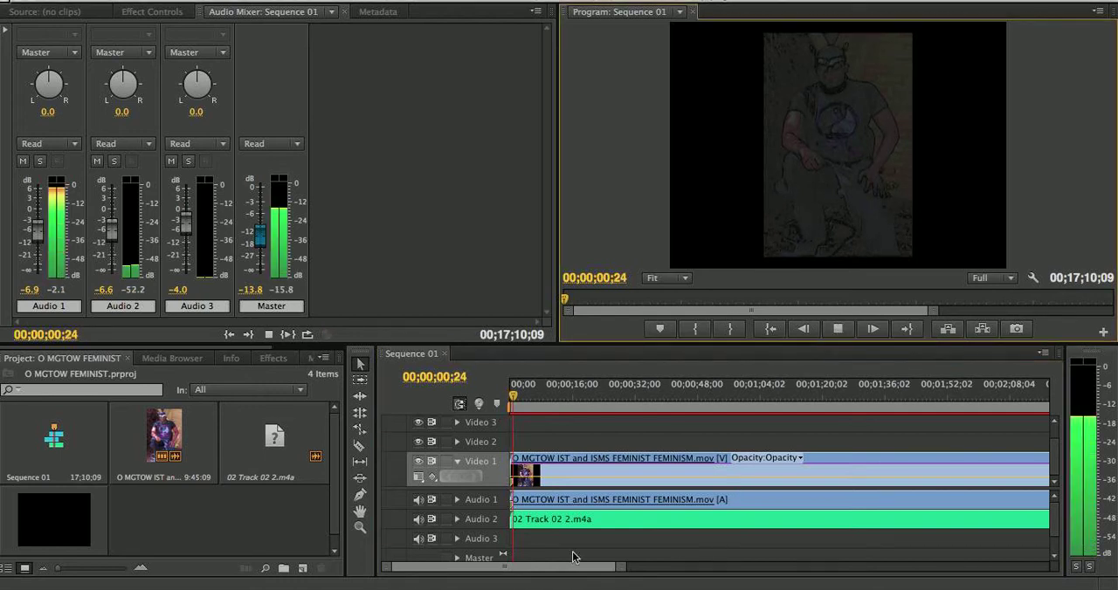
pyautogui.moveTo(114, 232); pyautogui.dragTo(114, 206)
pyautogui.moveTo(38, 229); pyautogui.dragTo(41, 191)
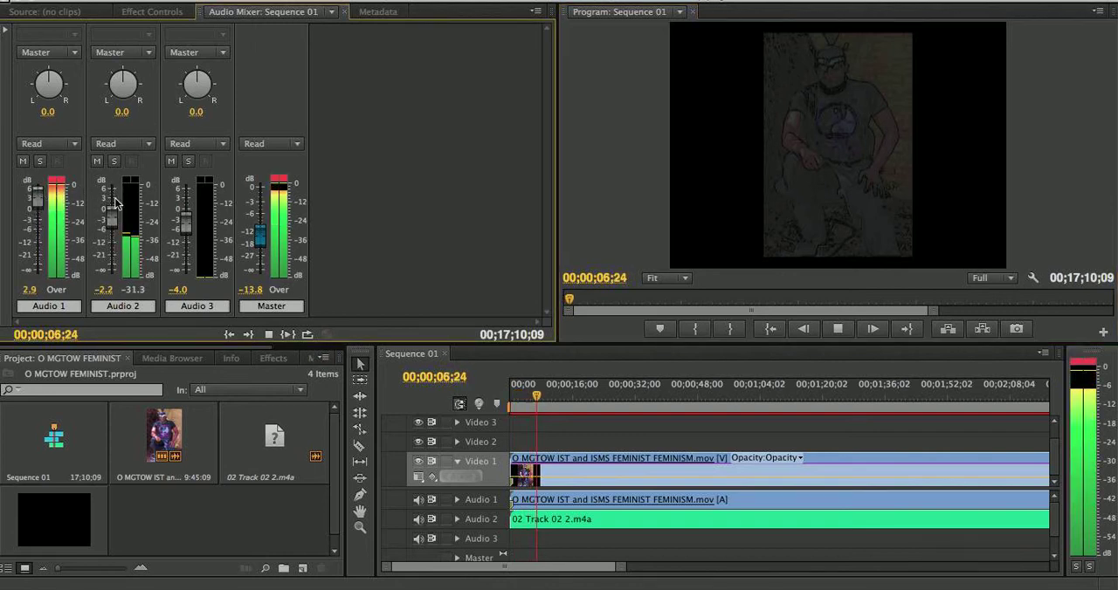
# Step: Lower the Master level to -11.3 dB and lock the Audio 2 music track
pyautogui.moveTo(258, 234); pyautogui.dragTo(259, 222)
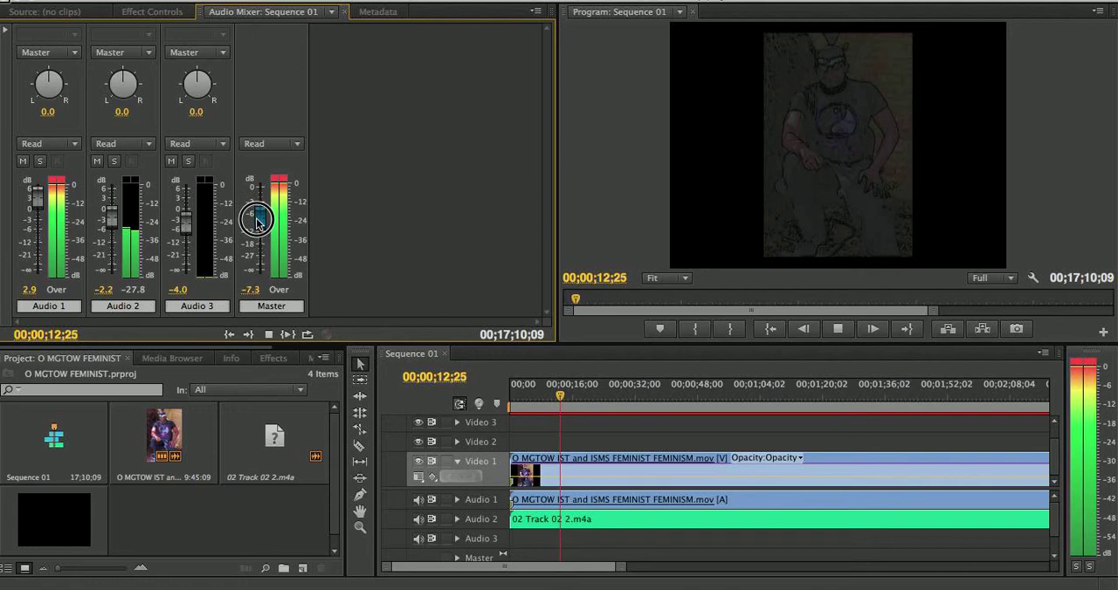
pyautogui.moveTo(259, 229); pyautogui.dragTo(258, 236)
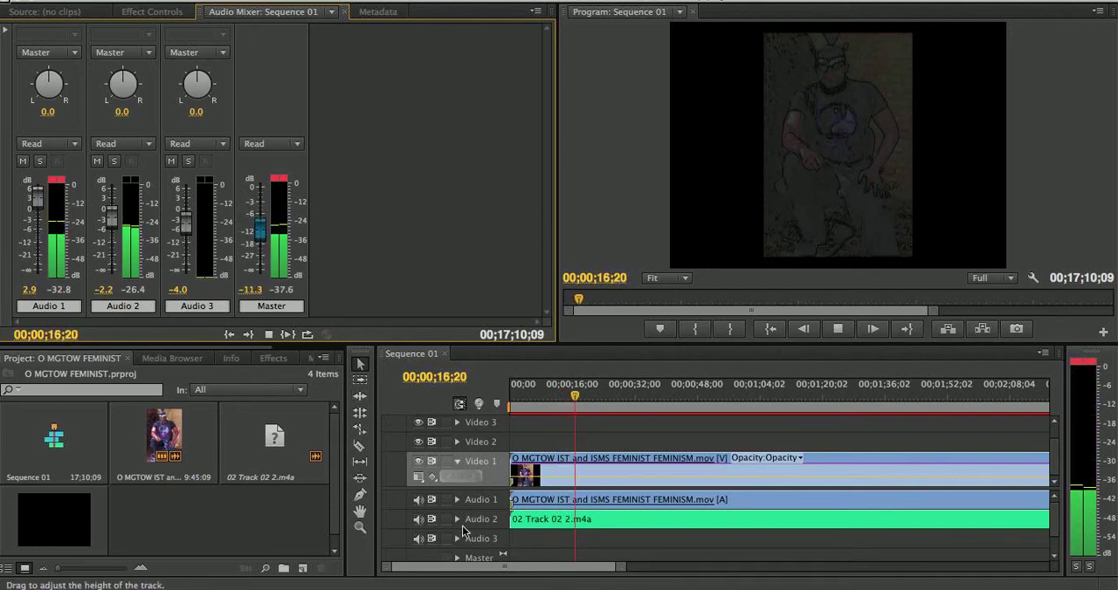
pyautogui.click(447, 520)
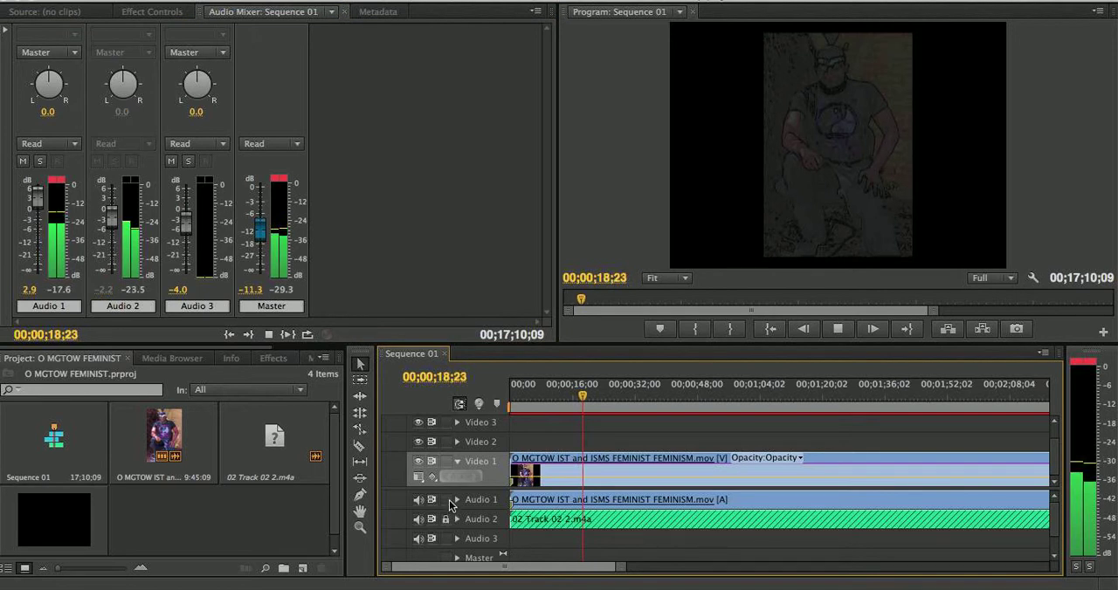
# Step: Unlock Audio 2, nudge the Master level, and raise the Audio 3 volume
pyautogui.click(447, 519)
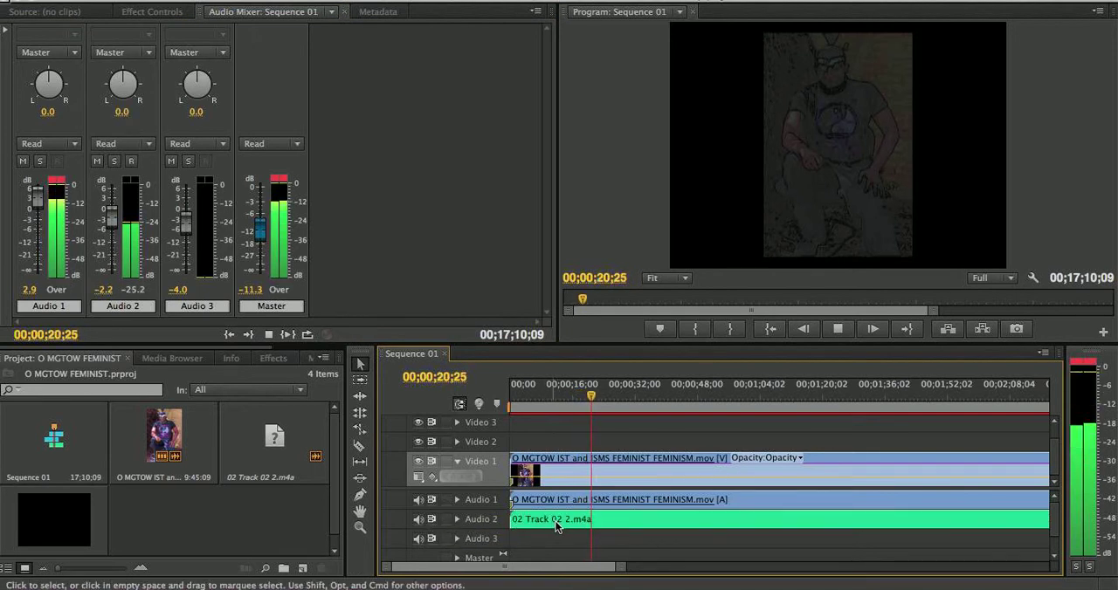
pyautogui.moveTo(262, 197)
pyautogui.mouseDown()
pyautogui.moveTo(262, 229)
pyautogui.moveTo(262, 194)
pyautogui.mouseUp()
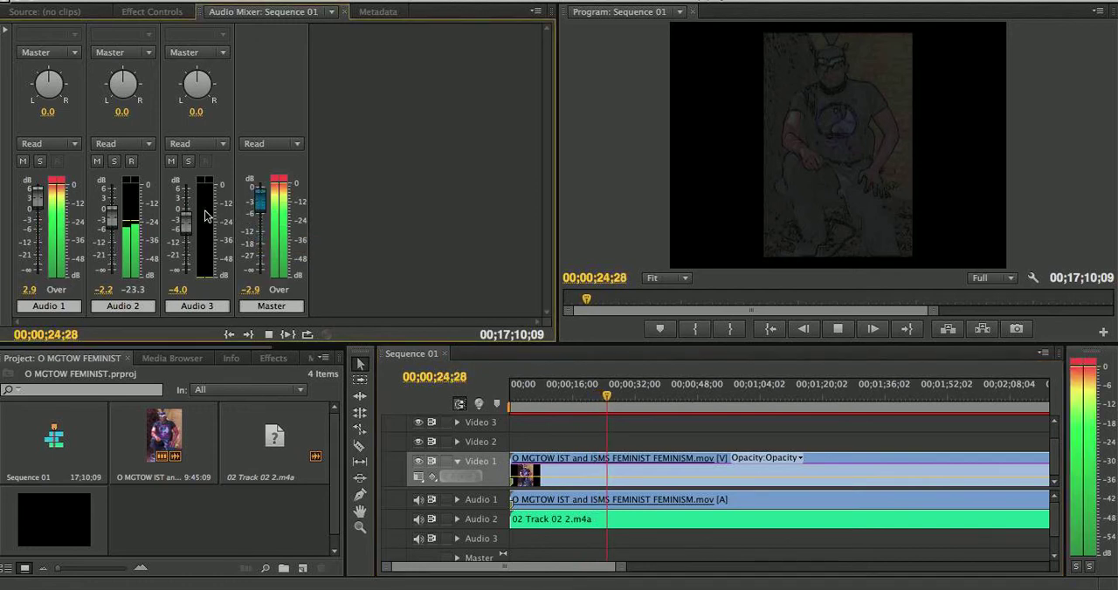
pyautogui.moveTo(187, 214); pyautogui.dragTo(188, 203)
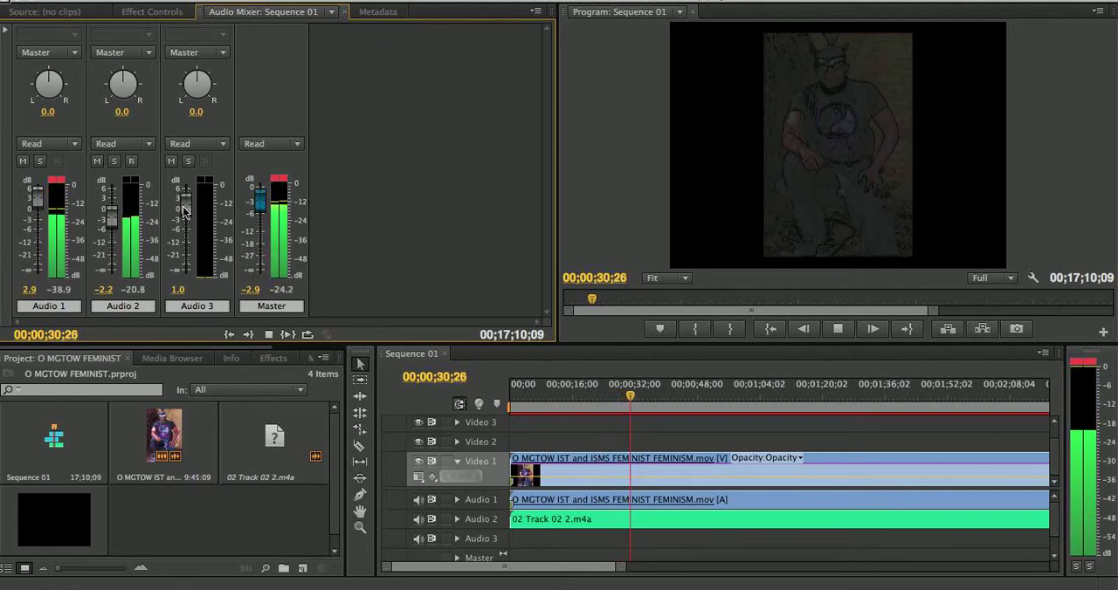
pyautogui.moveTo(185, 199); pyautogui.dragTo(186, 187)
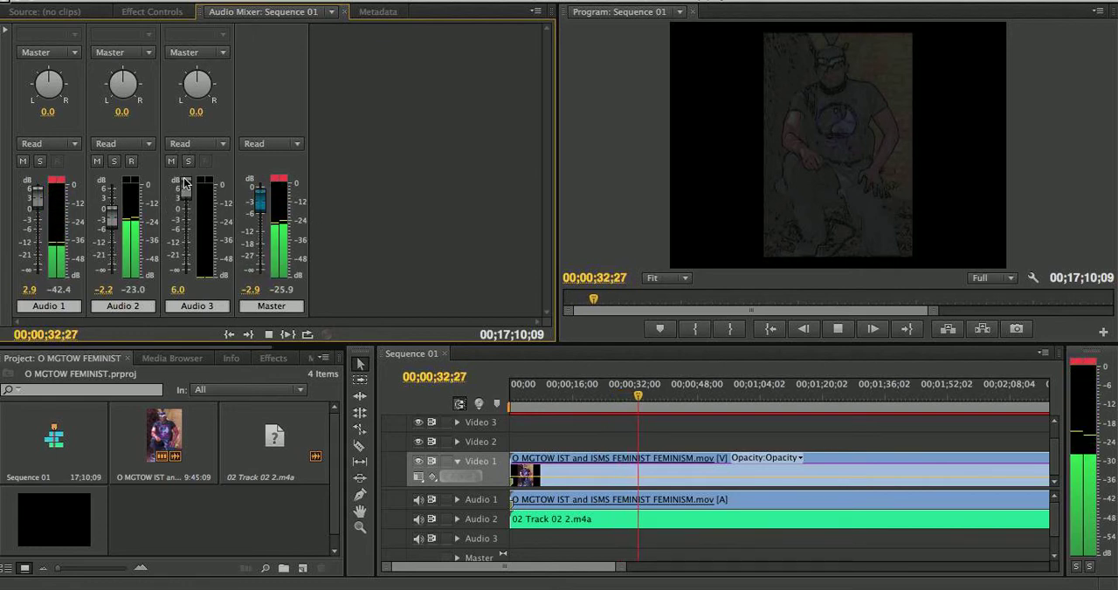
# Step: Bring Audio 3 back down, raise Master to 0.0 dB, and centre the QuickTime video
pyautogui.moveTo(185, 188); pyautogui.dragTo(186, 211)
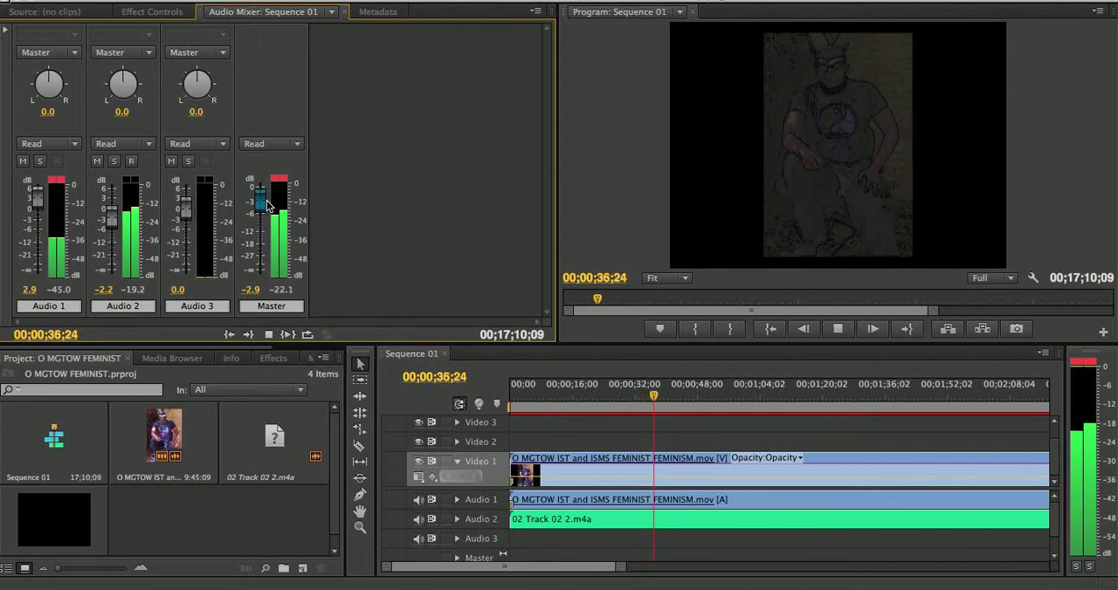
pyautogui.moveTo(261, 204); pyautogui.dragTo(259, 186)
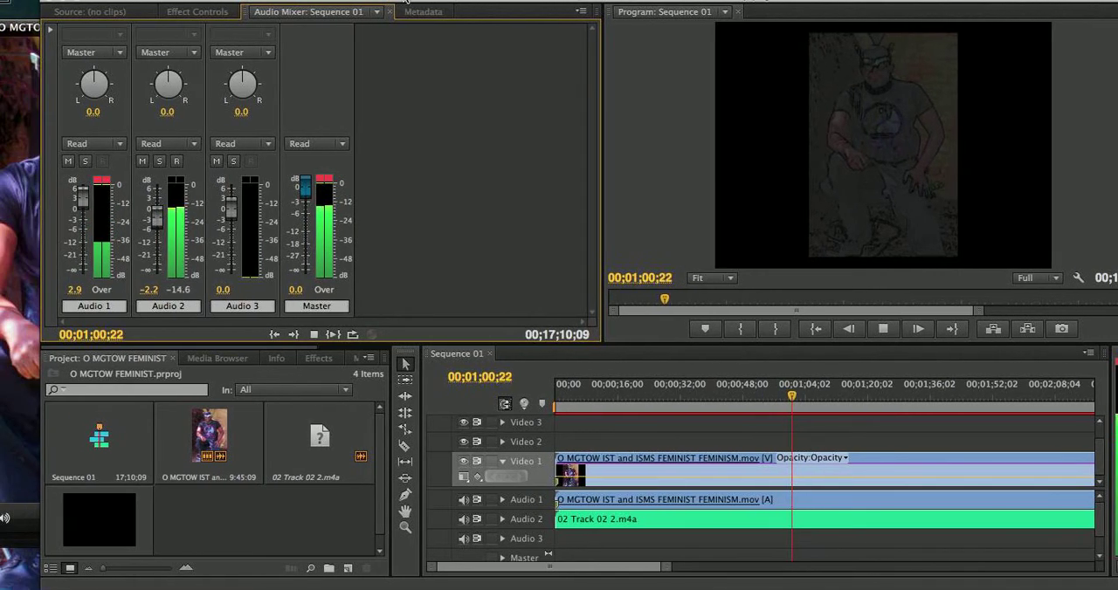
pyautogui.moveTo(21, 27); pyautogui.dragTo(484, 11)
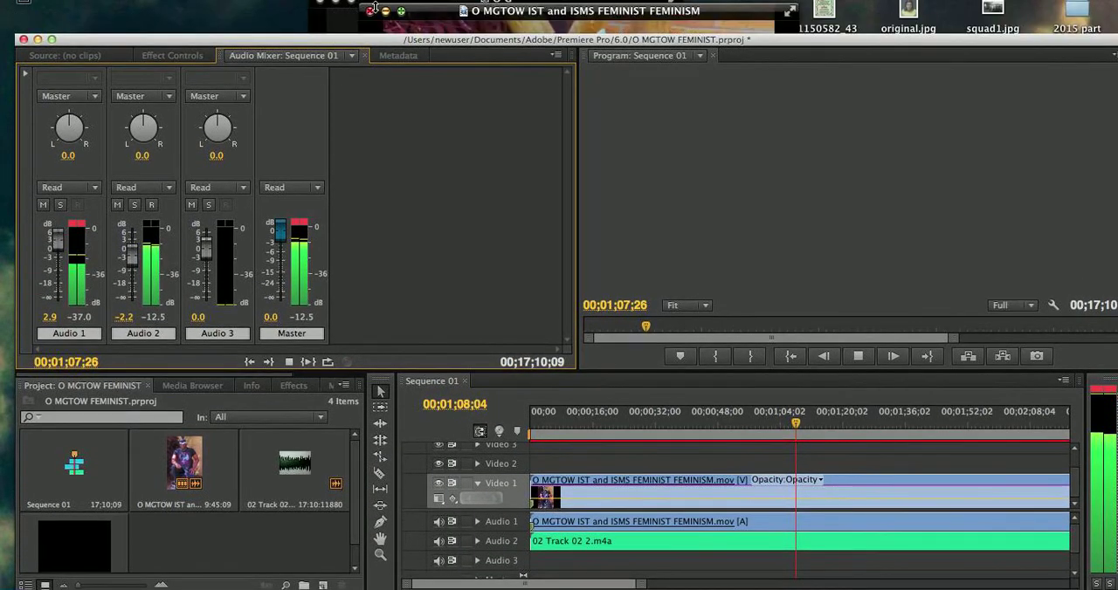
pyautogui.moveTo(347, 26); pyautogui.dragTo(347, 60)
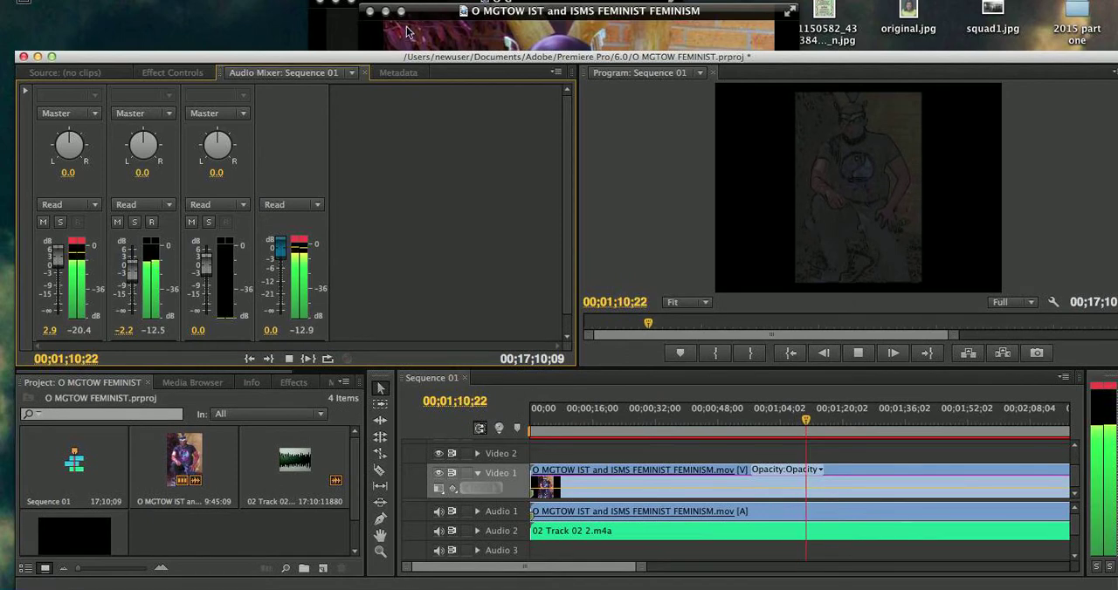
pyautogui.click(418, 14)
pyautogui.moveTo(417, 14); pyautogui.dragTo(66, 4)
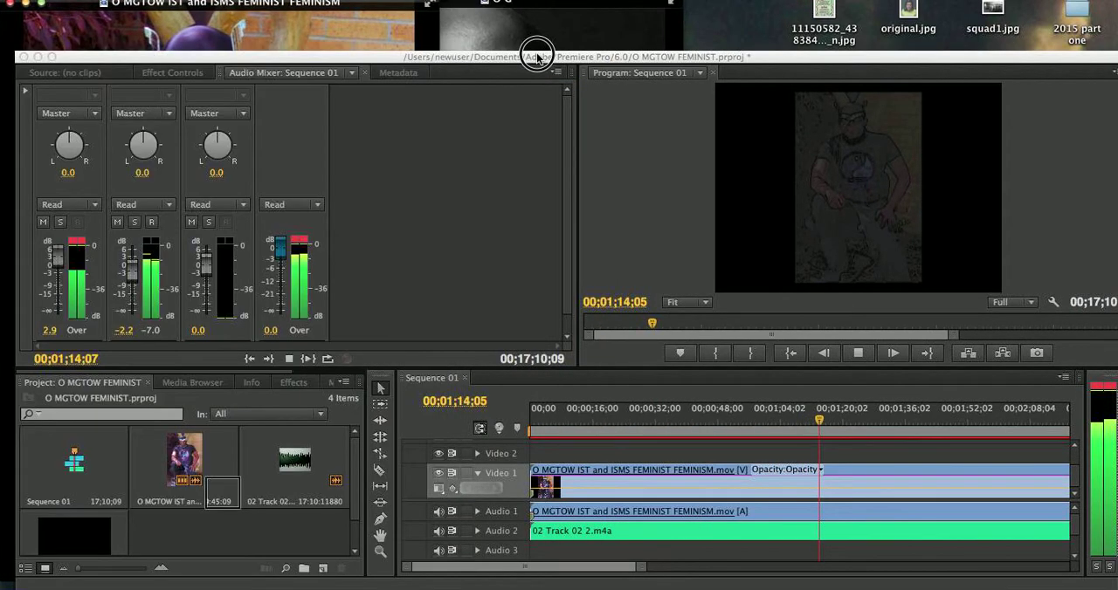
pyautogui.moveTo(540, 58); pyautogui.dragTo(536, 10)
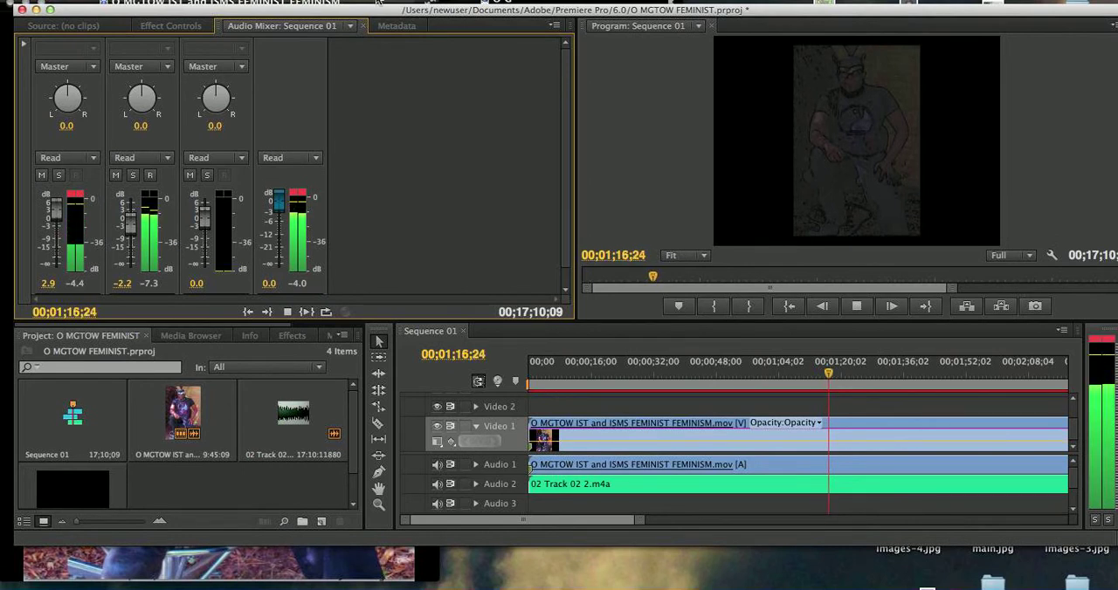
pyautogui.click(378, 4)
pyautogui.moveTo(378, 3); pyautogui.dragTo(694, 3)
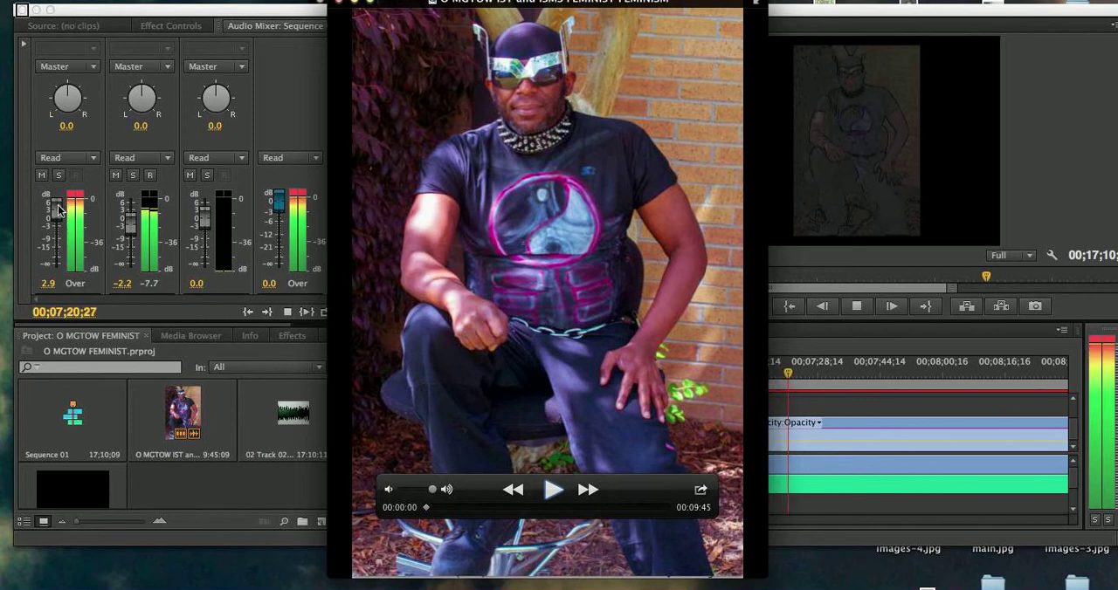
# Step: Drop the Audio 1 talking-head level to -6.0 dB, then bring the video player back to the front
pyautogui.click(57, 225)
pyautogui.moveTo(57, 225); pyautogui.dragTo(56, 243)
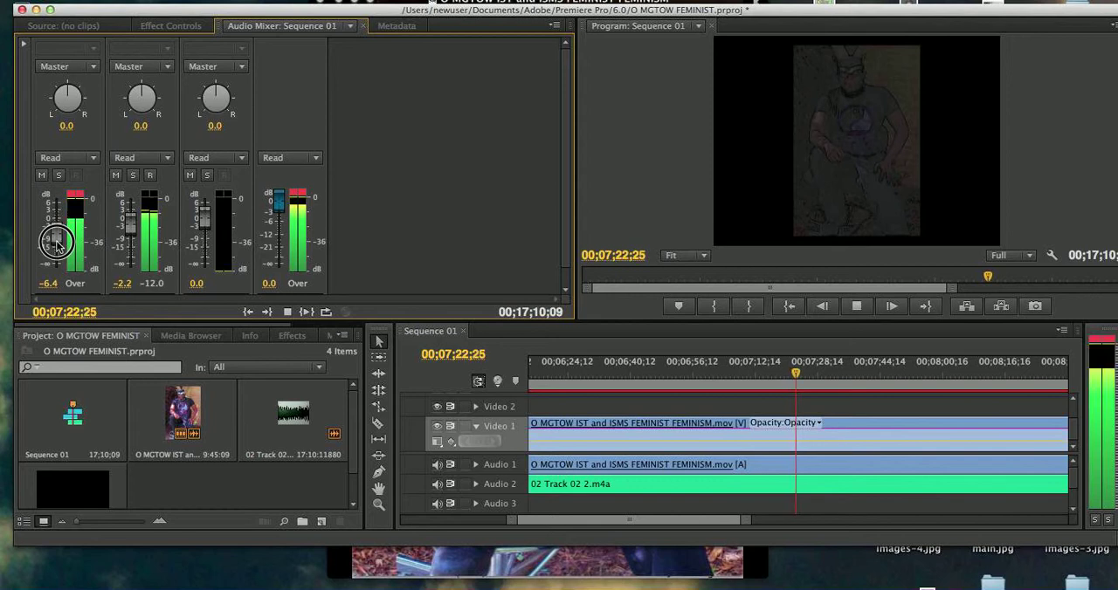
pyautogui.click(460, 5)
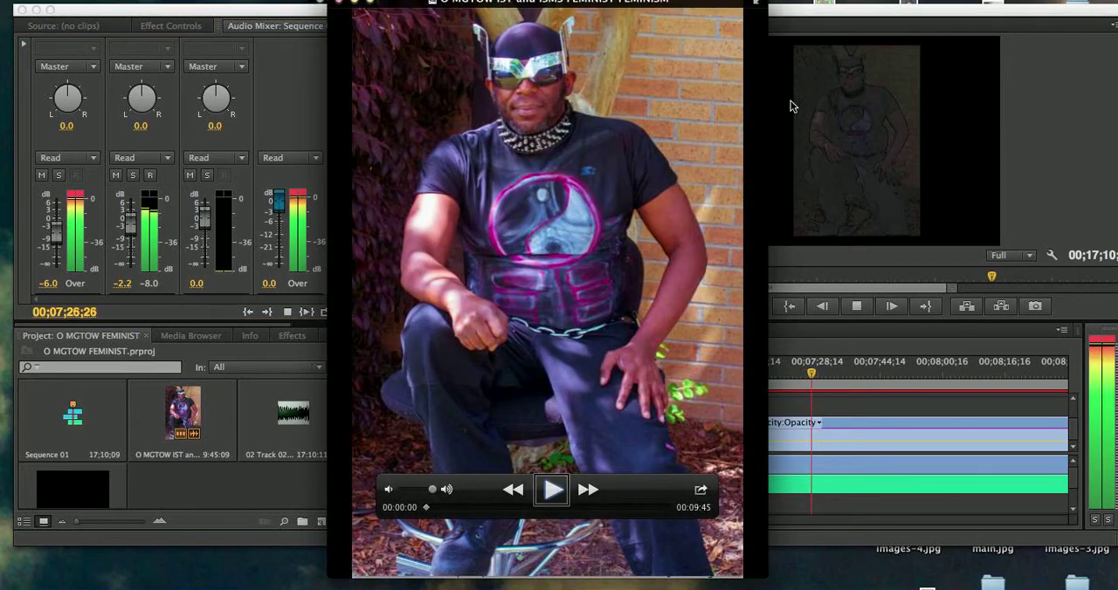